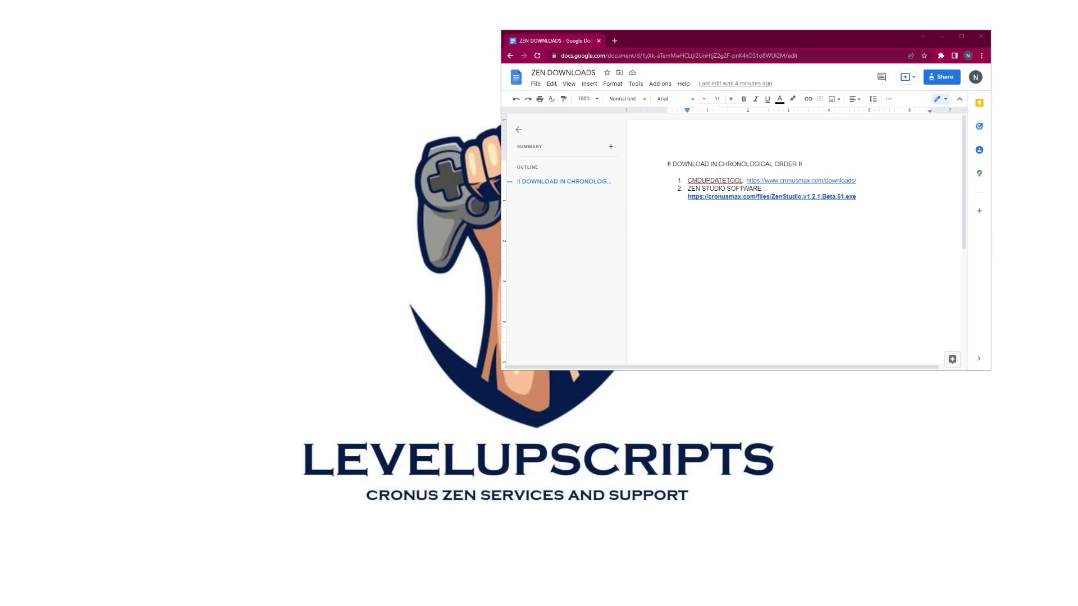
Follow the document's CMDUPDATETOOL link to the Cronus downloads page and download the Collective Minds Firmware Update Tool.
click(772, 241)
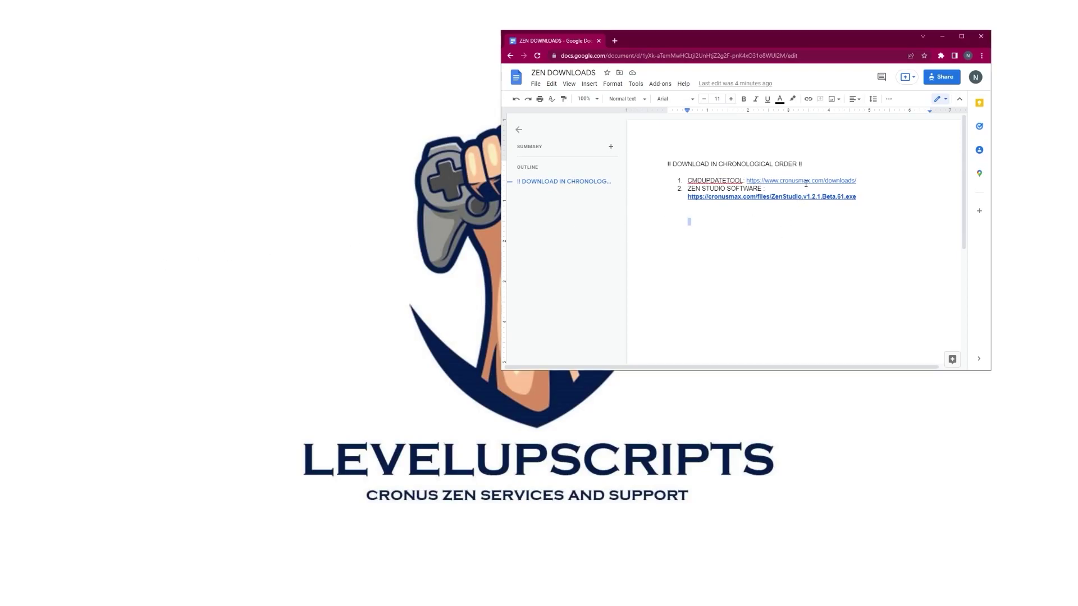
click(805, 182)
click(801, 200)
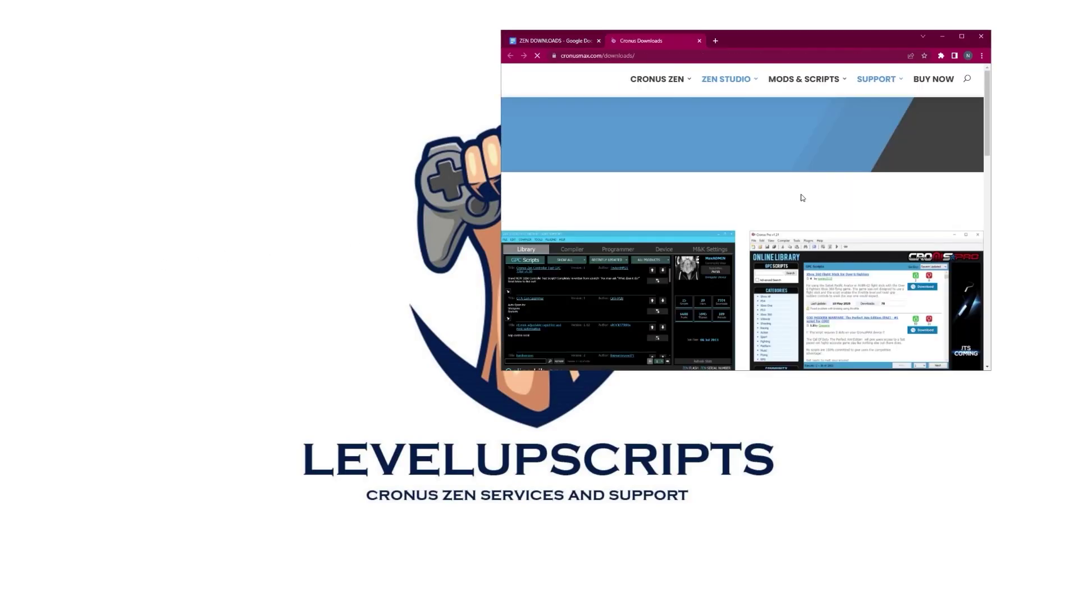
scroll(763, 174, down, 3)
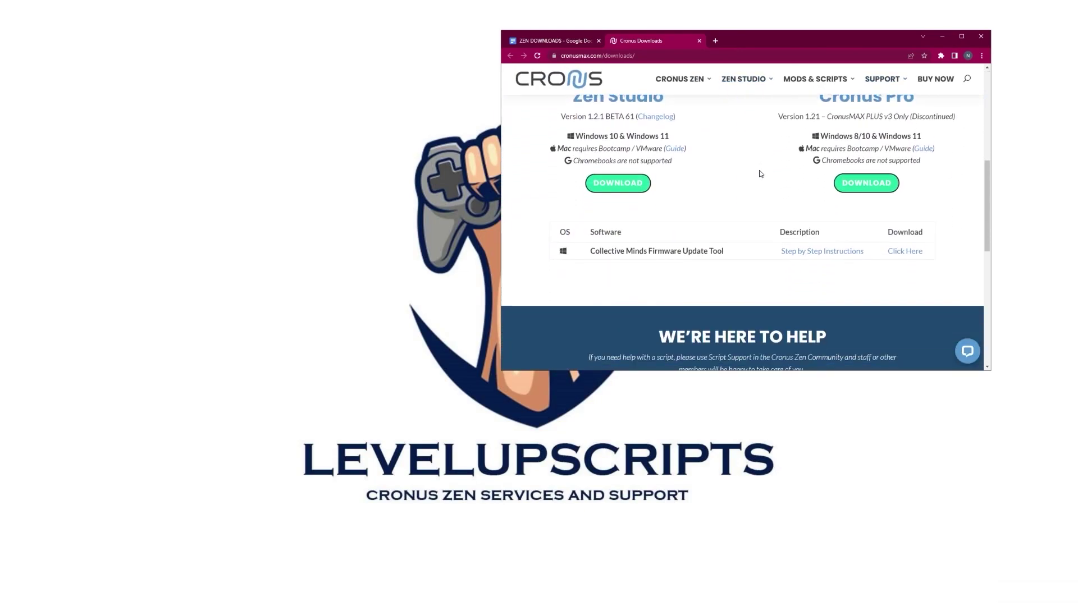
click(897, 251)
right_click(898, 253)
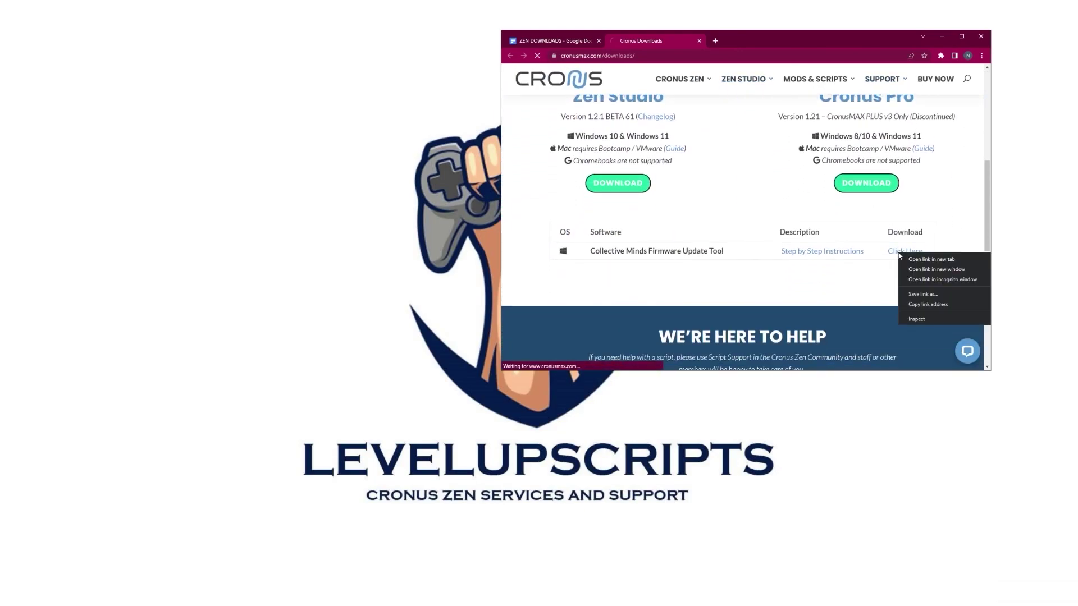
key(Escape)
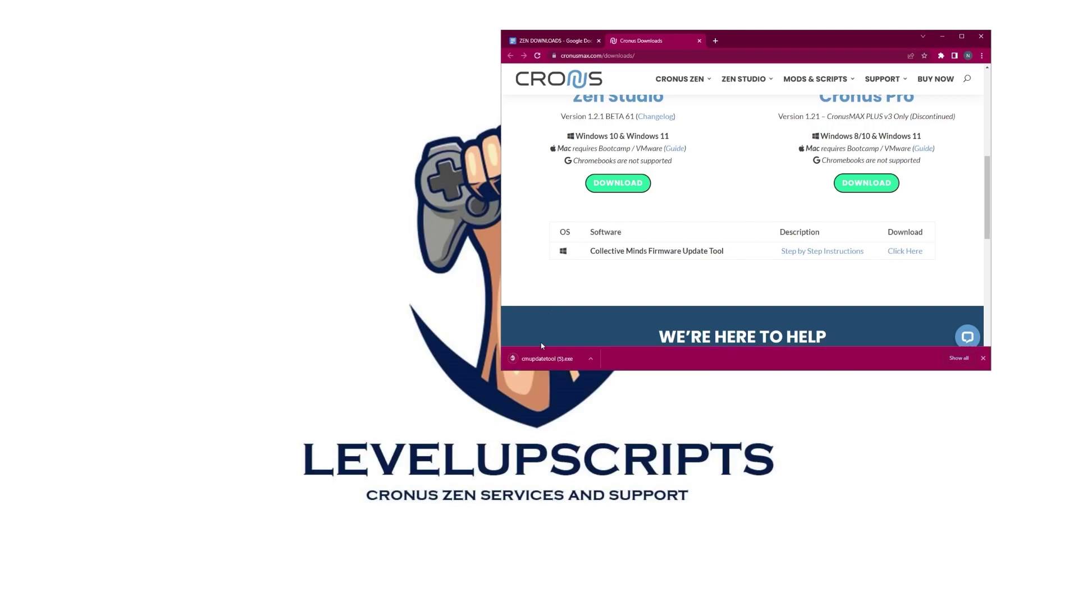
Run the downloaded firmware update tool, install firmware version 2.1.0-beta.16 on the Cronus ZEN, and close the tool.
click(542, 362)
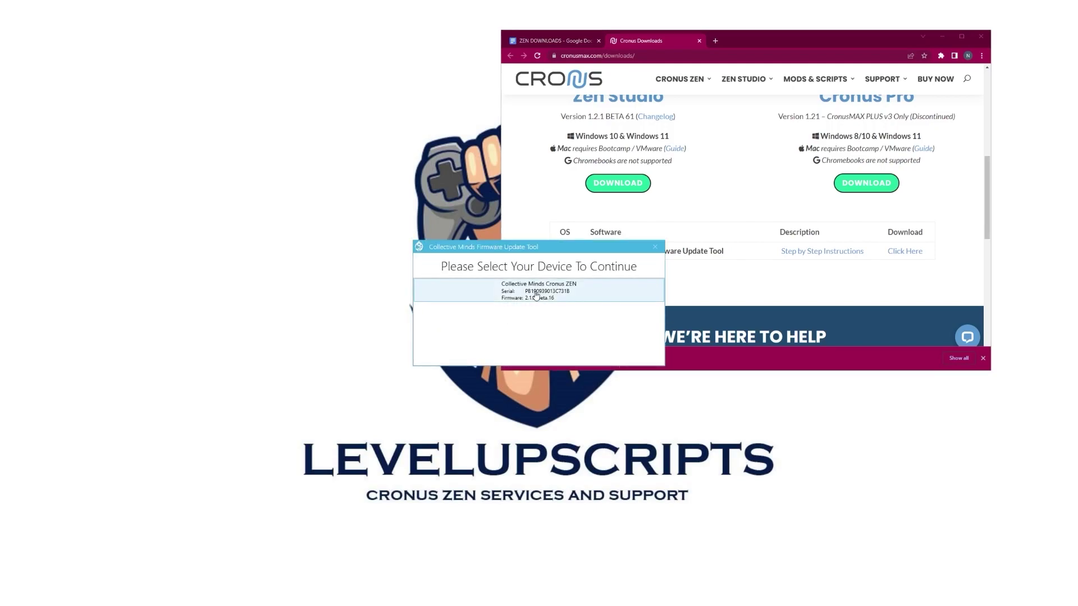
click(536, 296)
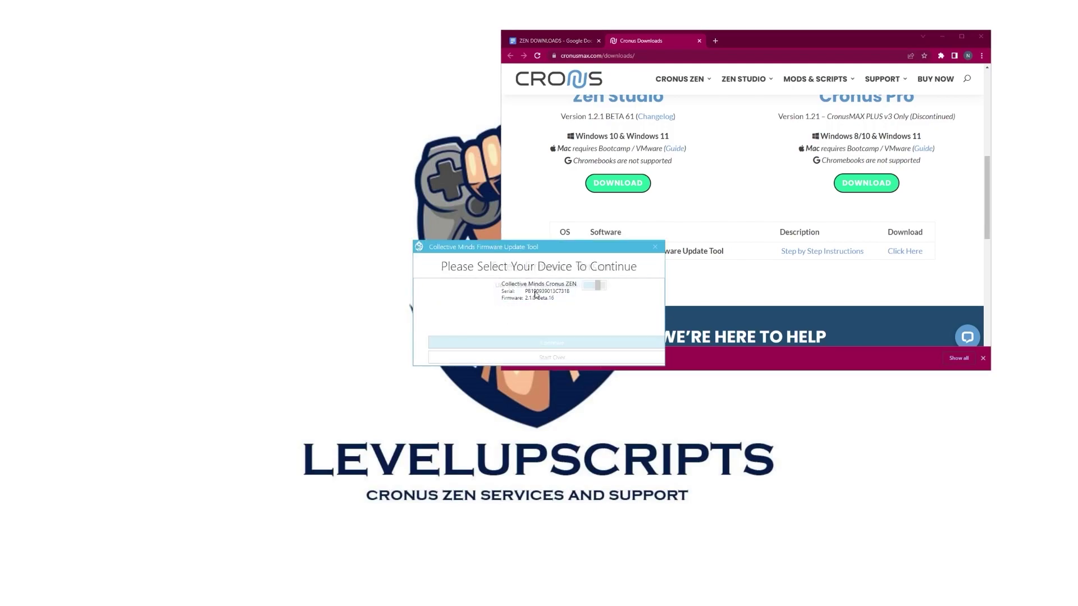
click(579, 286)
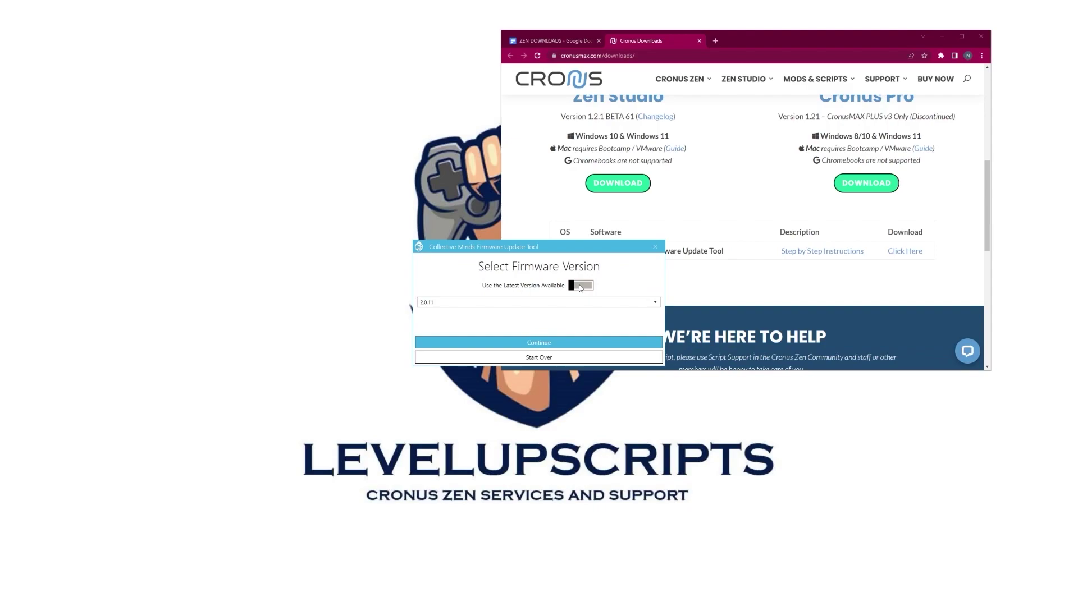
click(473, 302)
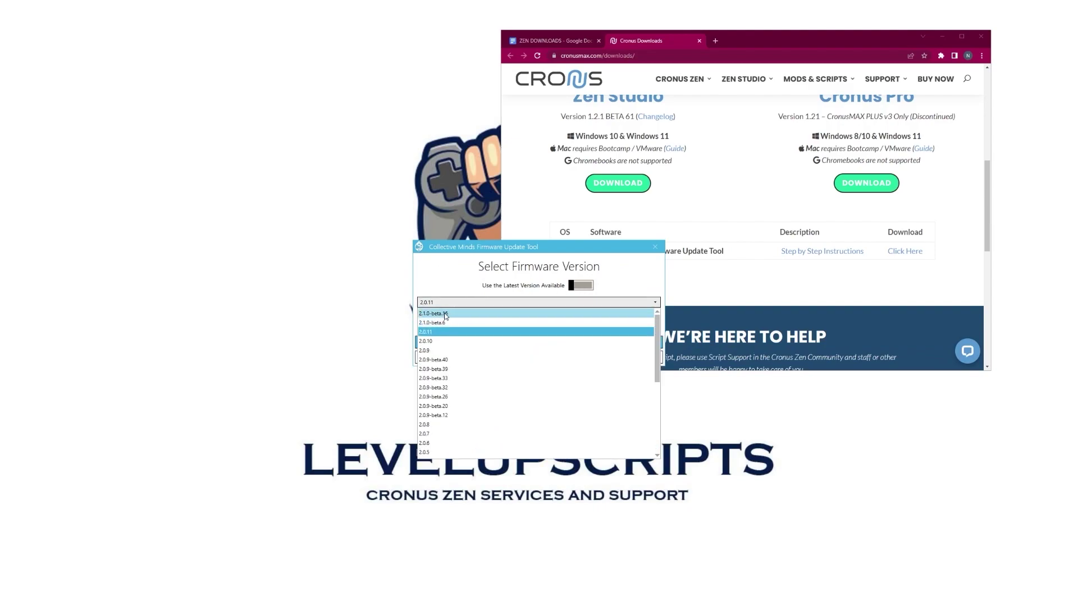
click(449, 315)
click(540, 340)
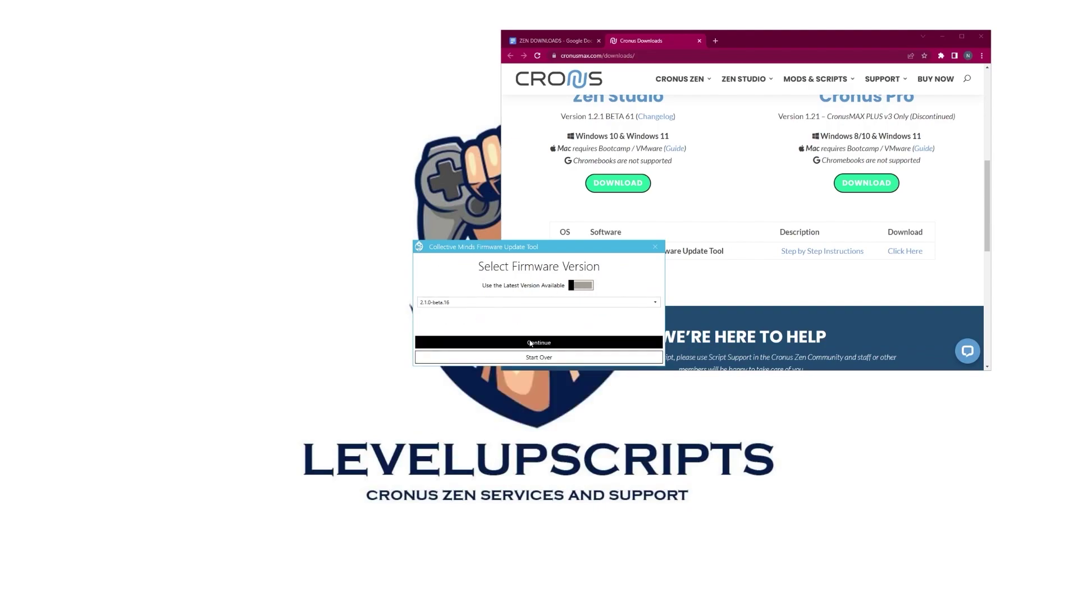
click(523, 345)
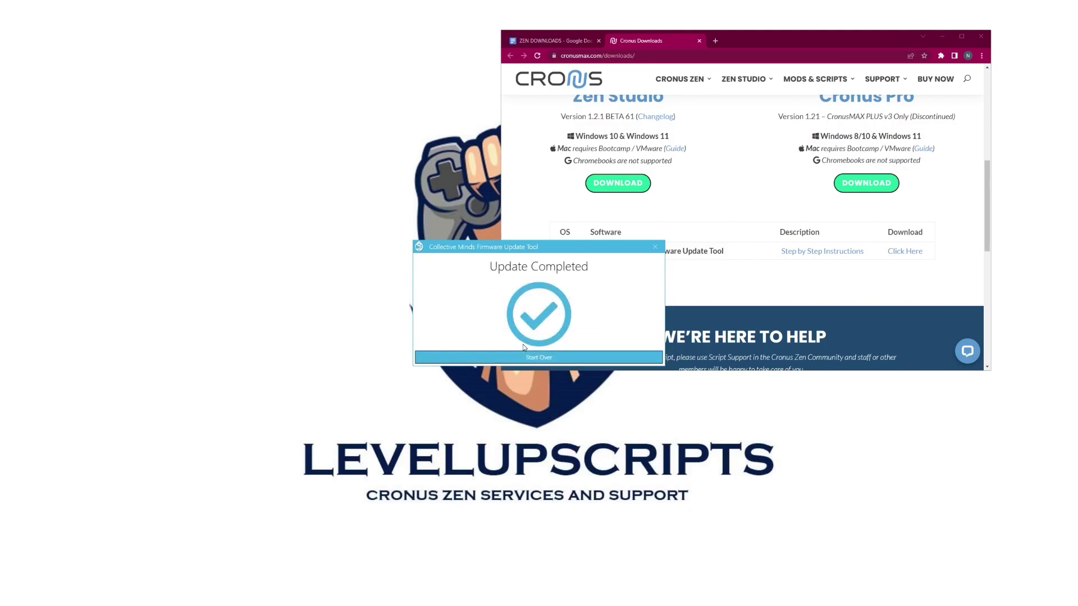
click(656, 248)
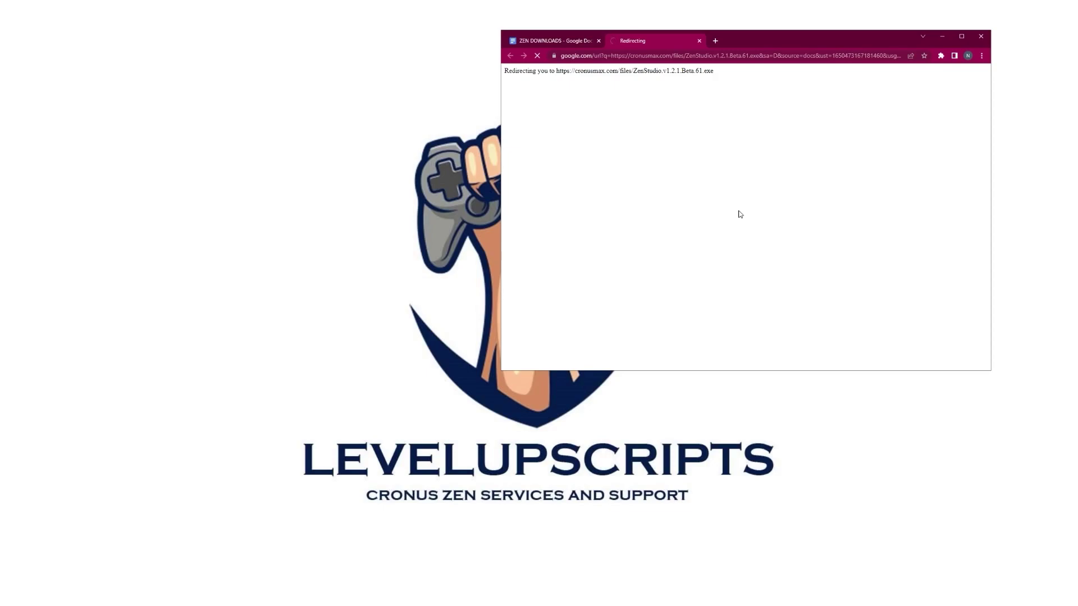
Launch the downloaded Zen Studio v1.2.1 Beta 61 installer.
click(981, 56)
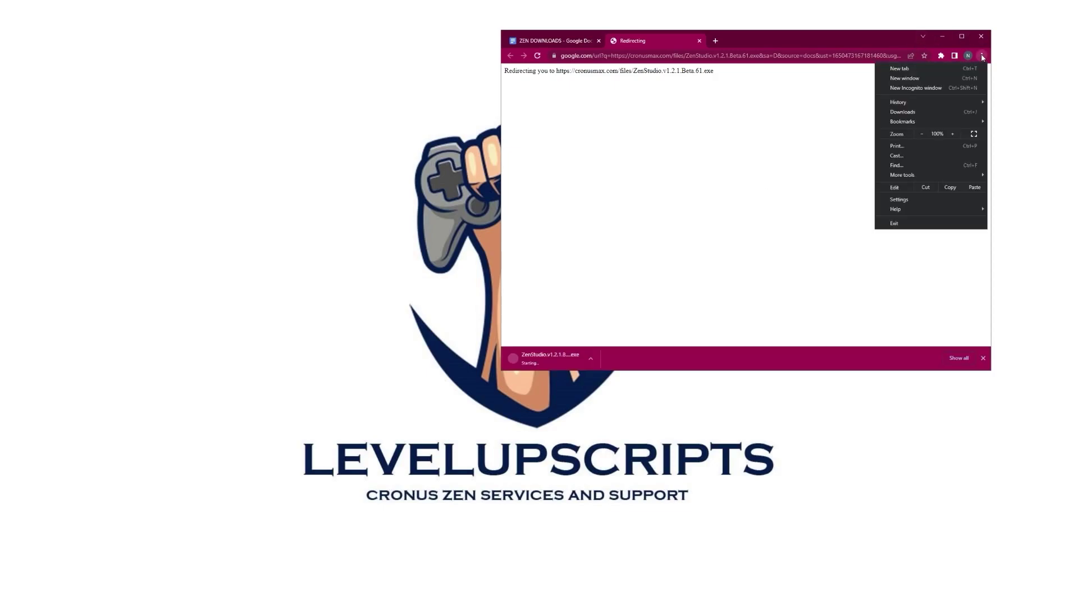
click(748, 168)
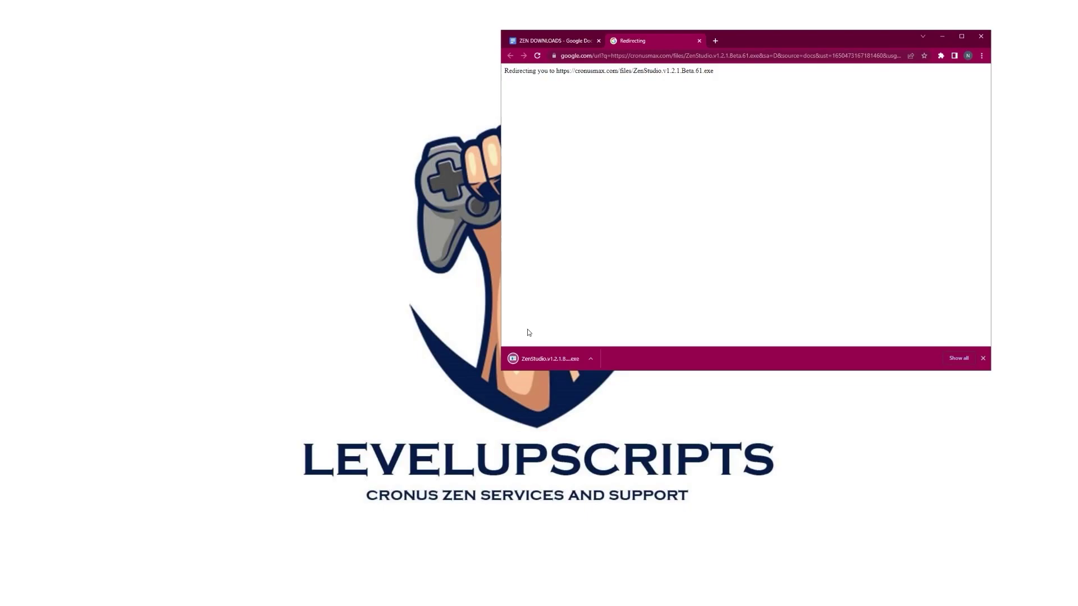
click(547, 358)
drag(428, 328, 397, 281)
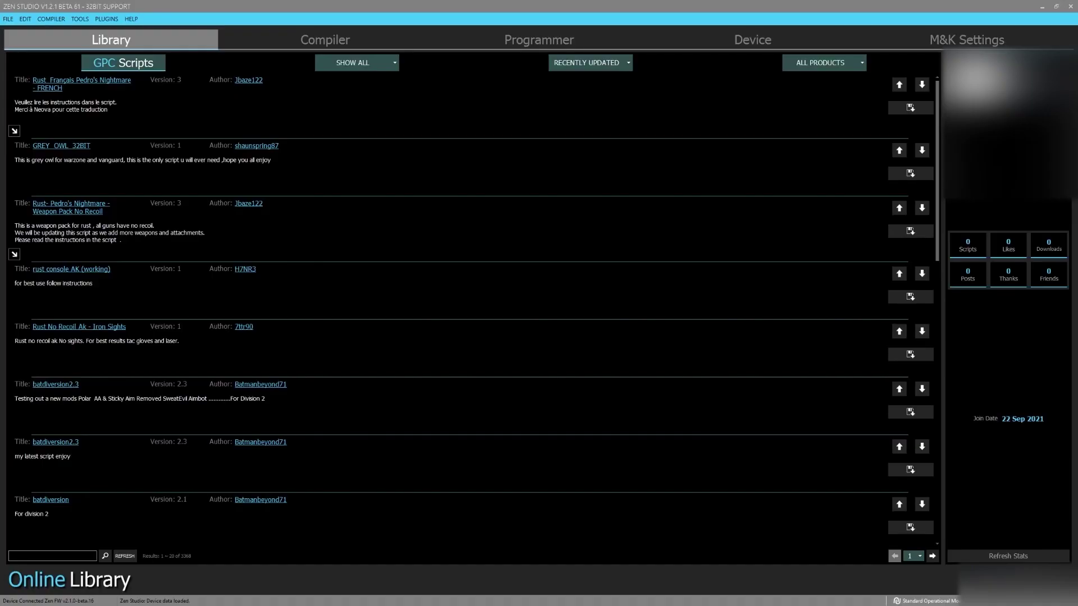
Look over the Compiler and Programmer pages in Zen Studio and bring up the Cronus Zen device settings.
click(274, 36)
click(512, 36)
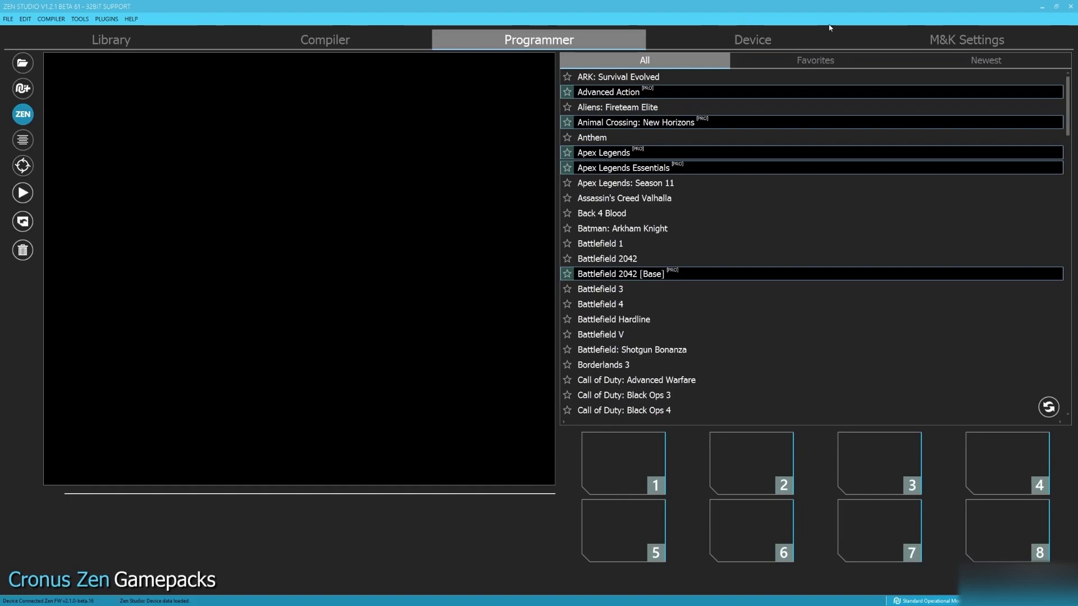
click(787, 32)
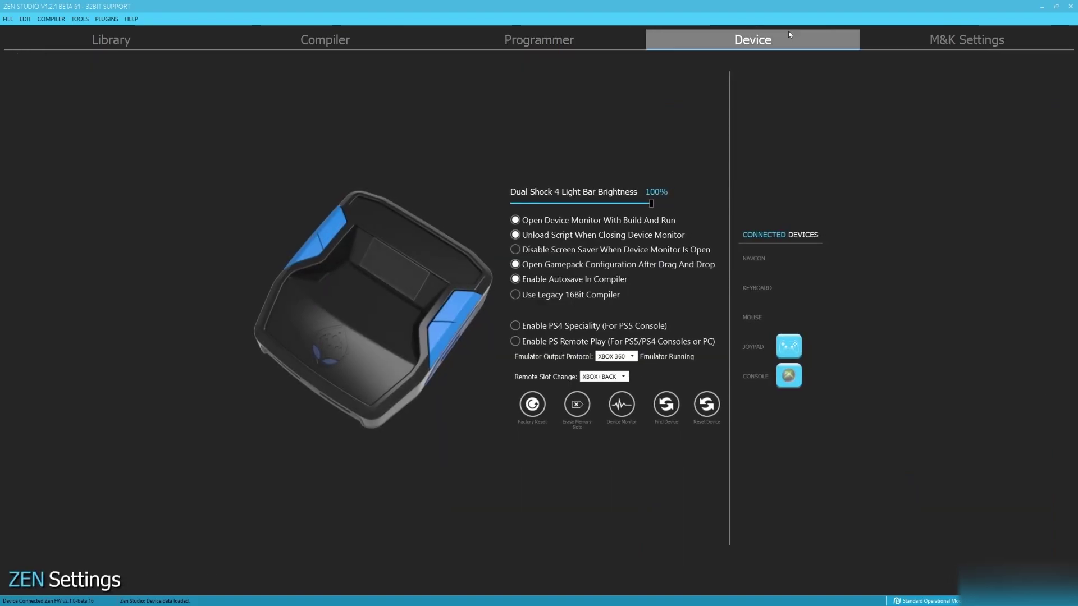
Switch the emulator output protocol to PC/MOBILE and back to XBOX 360.
click(616, 358)
click(615, 358)
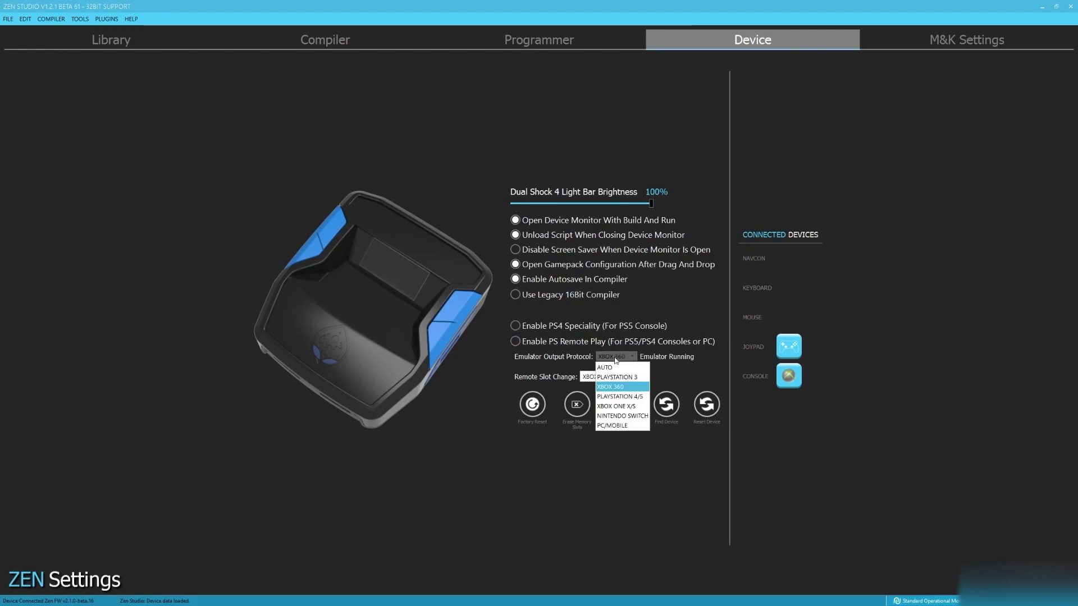
key(Down)
key(Down)
key(Down)
key(Down)
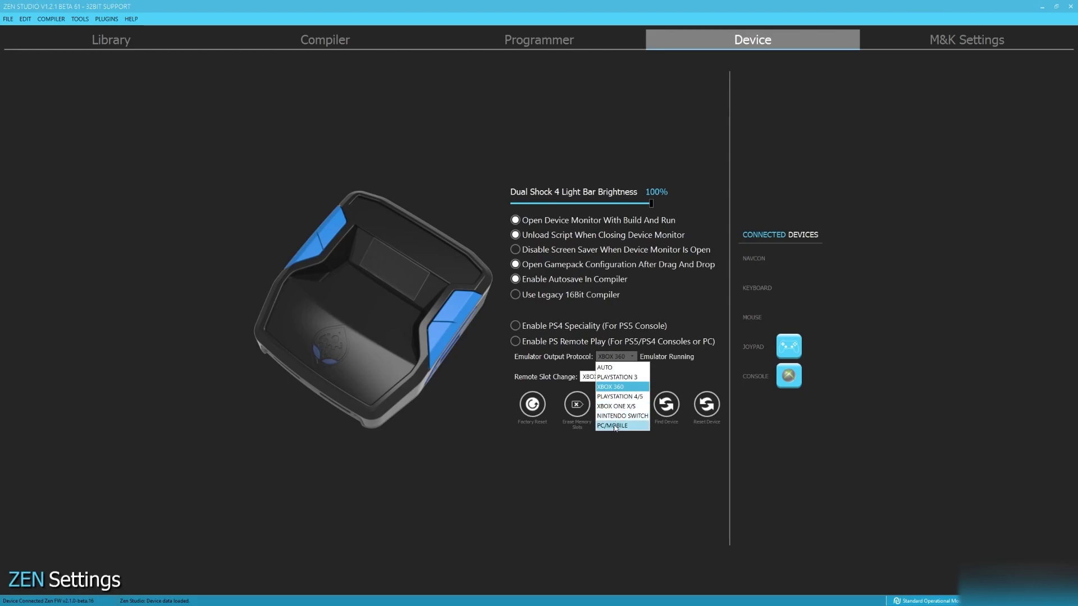
key(Return)
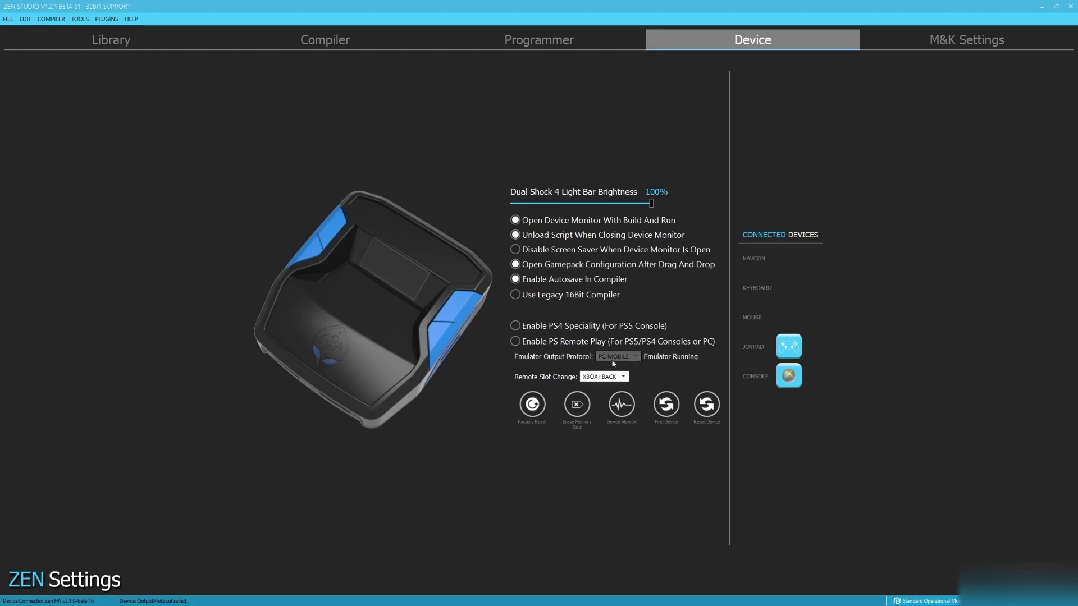
click(614, 358)
click(610, 387)
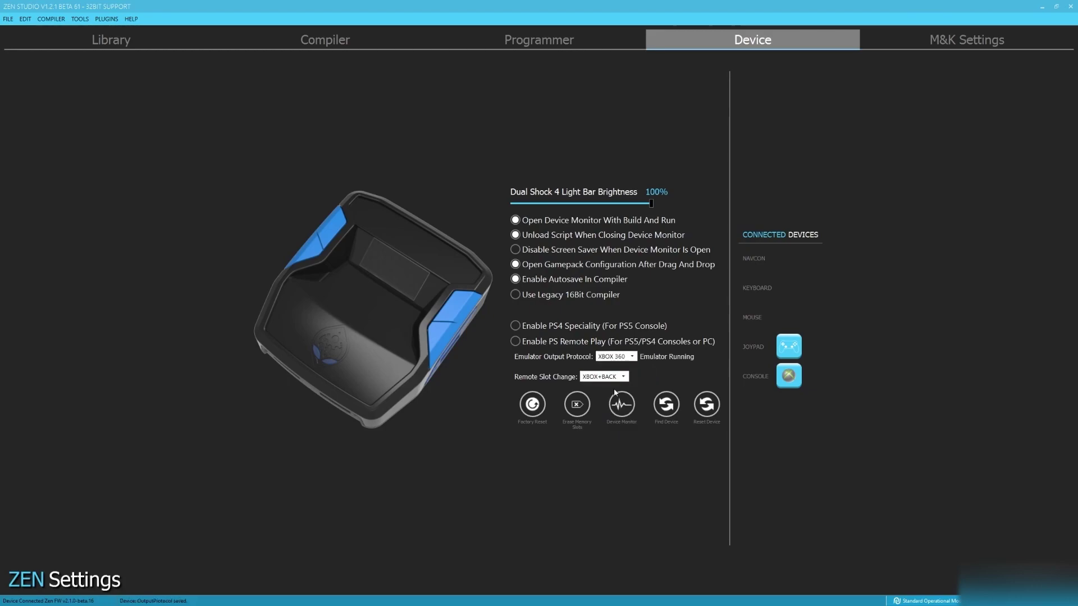
Switch the remote slot change option to DISABLE and back to XBOX+BACK.
click(610, 376)
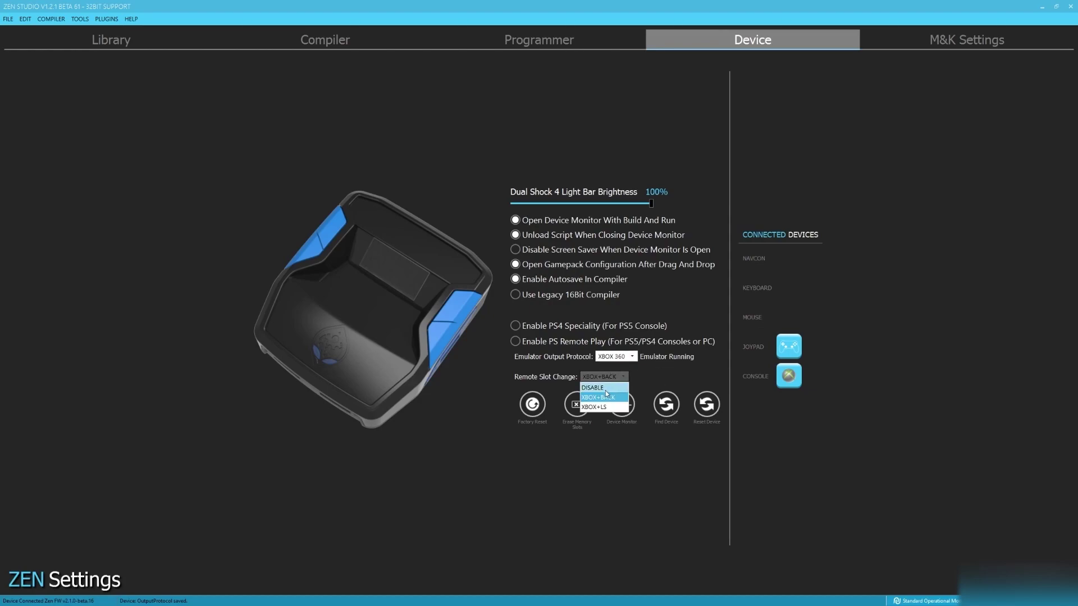
click(602, 386)
click(601, 377)
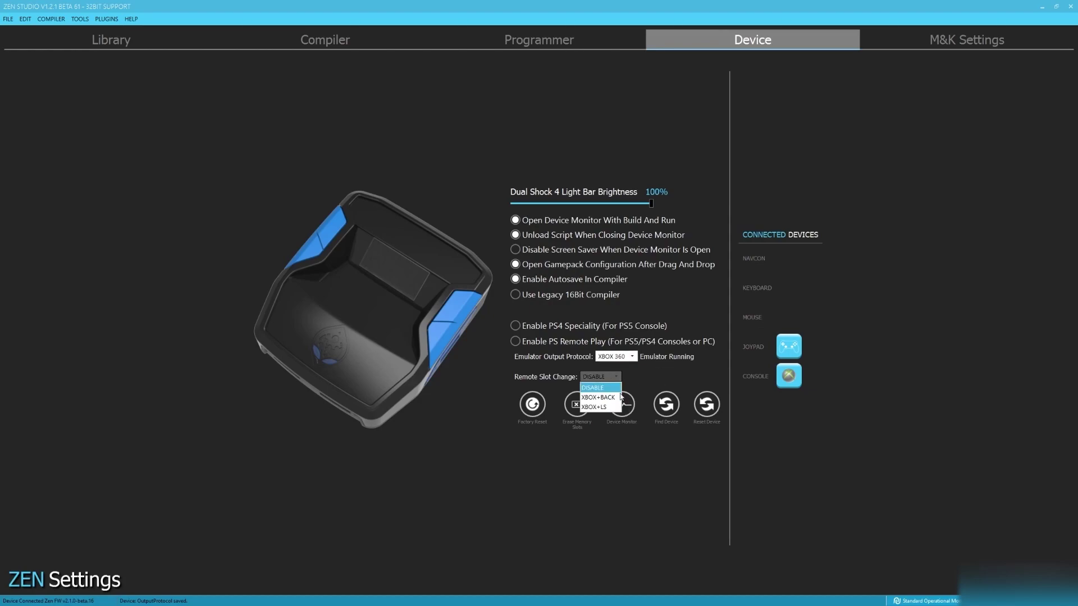
click(607, 398)
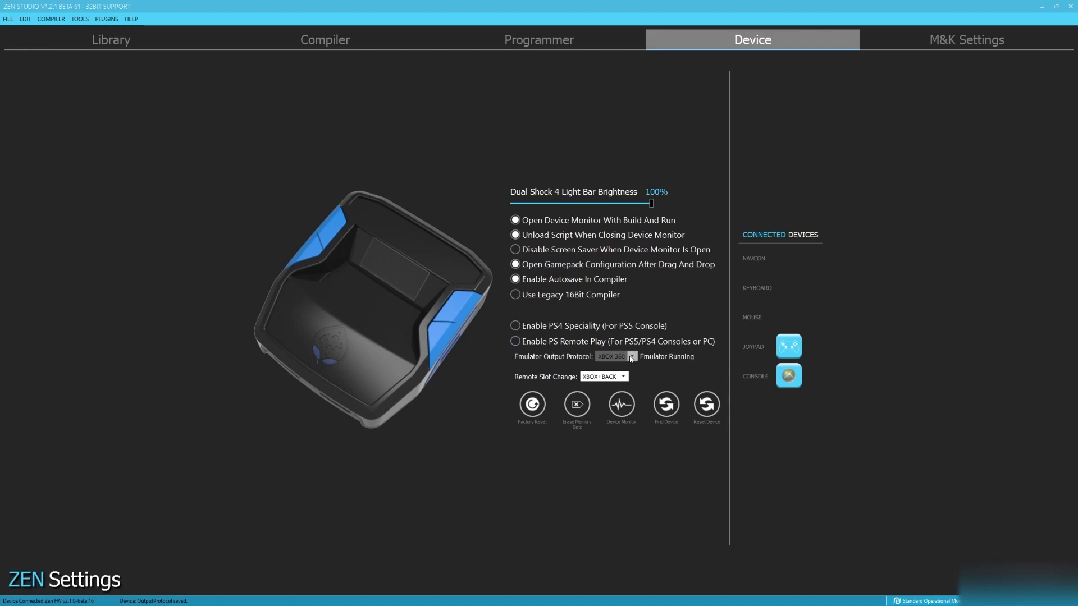